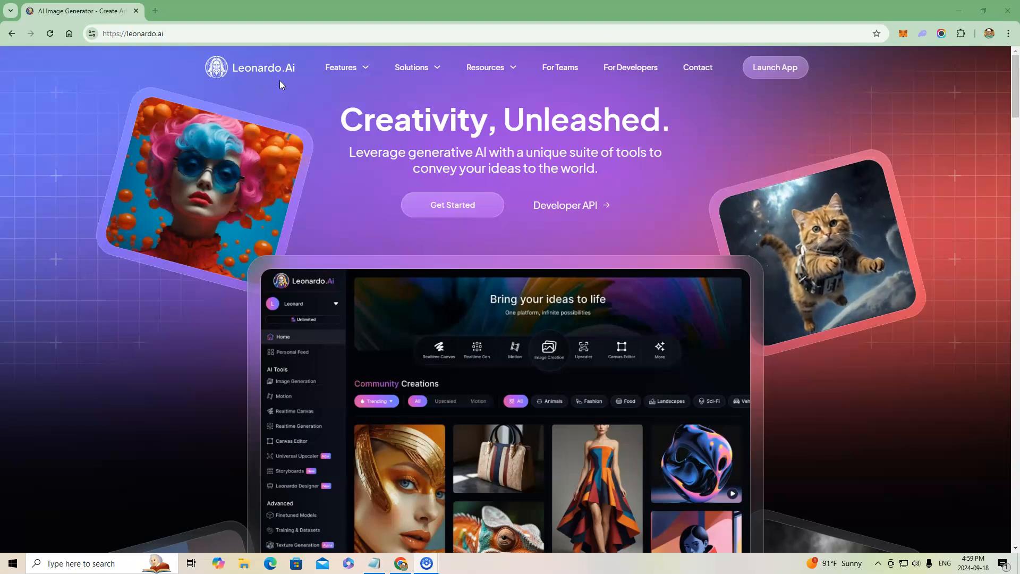
Step: Launch the Leonardo.Ai app from the website's home page
mouse_move(379, 64)
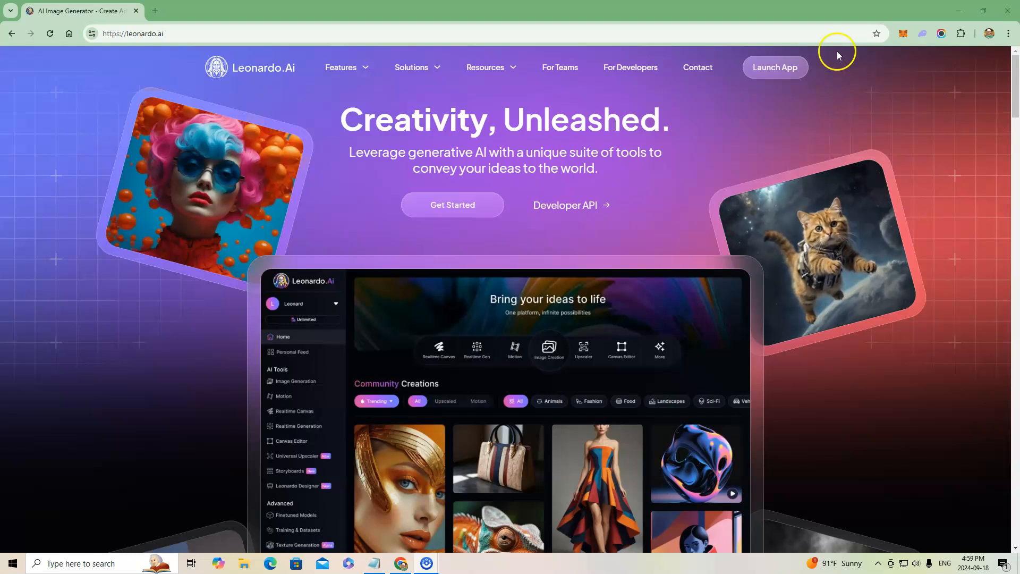
left_click(781, 73)
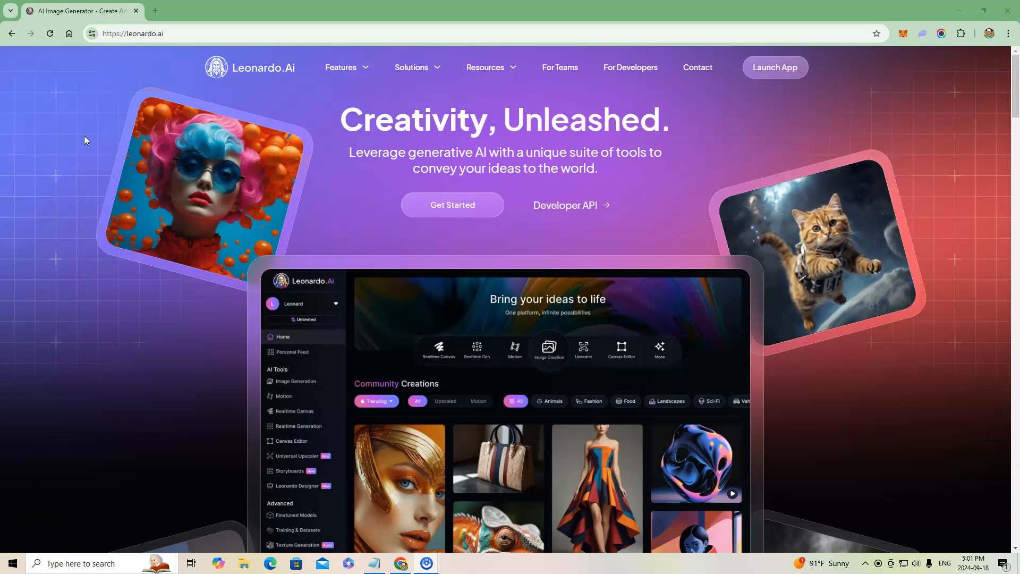
mouse_move(508, 71)
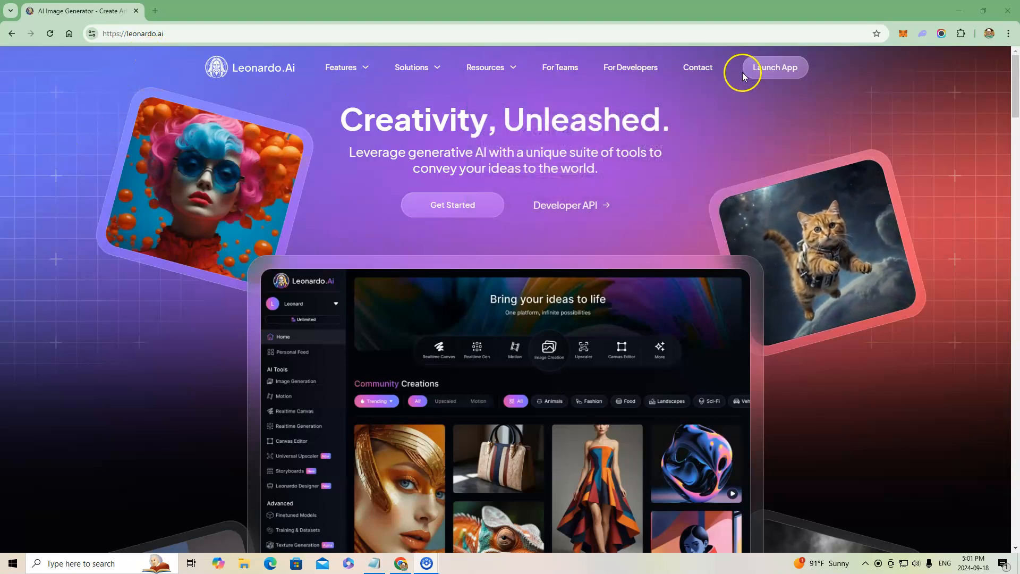
left_click(776, 69)
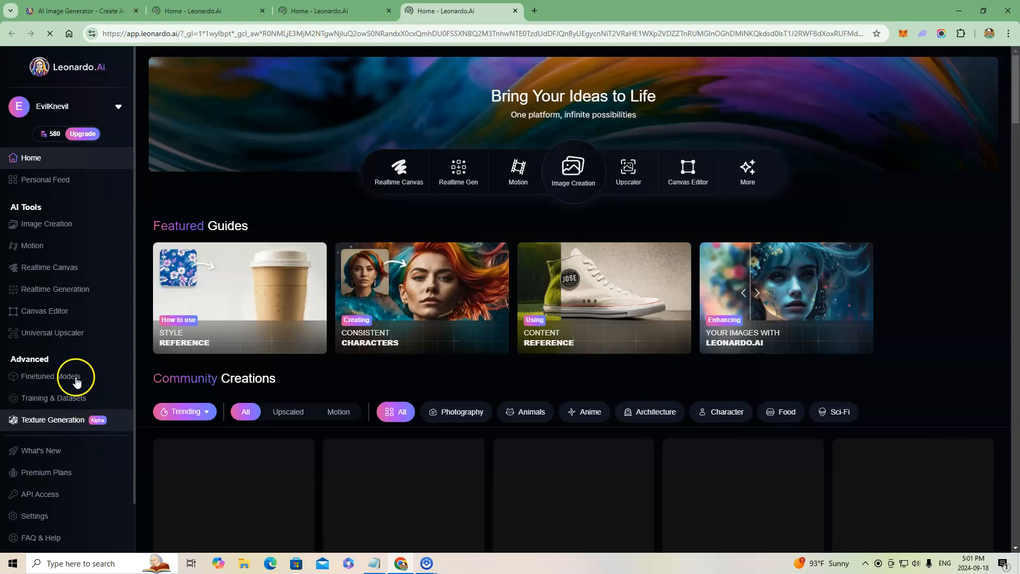
Step: Open the premium plans page and compare the yearly and monthly pricing of the plans
mouse_move(60, 137)
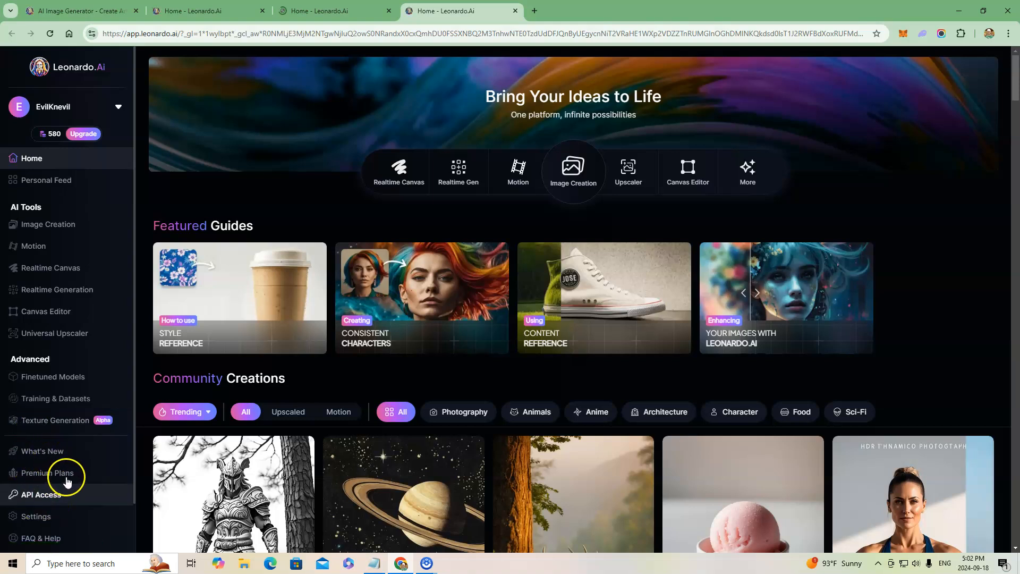
left_click(50, 478)
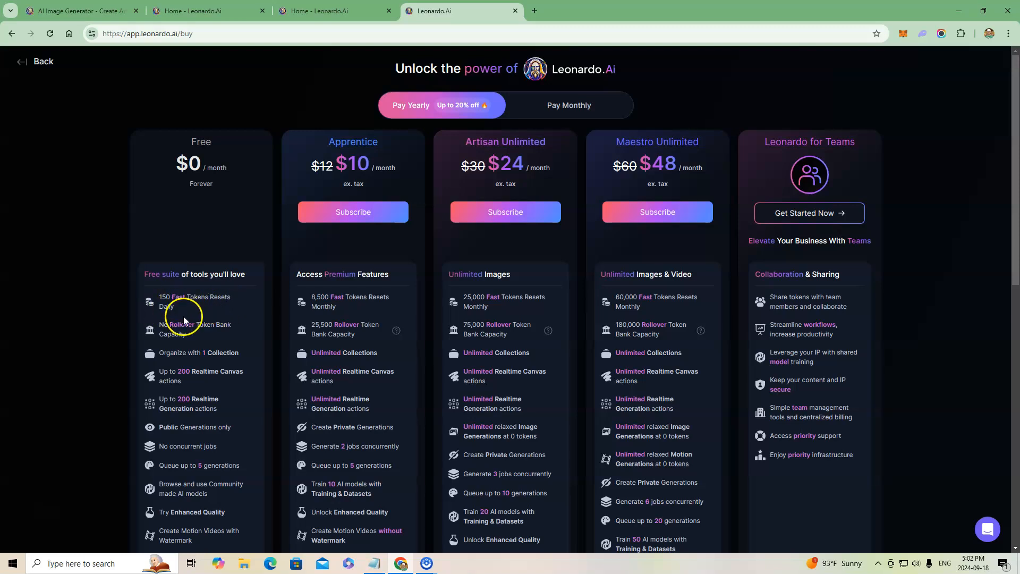
left_click(163, 405)
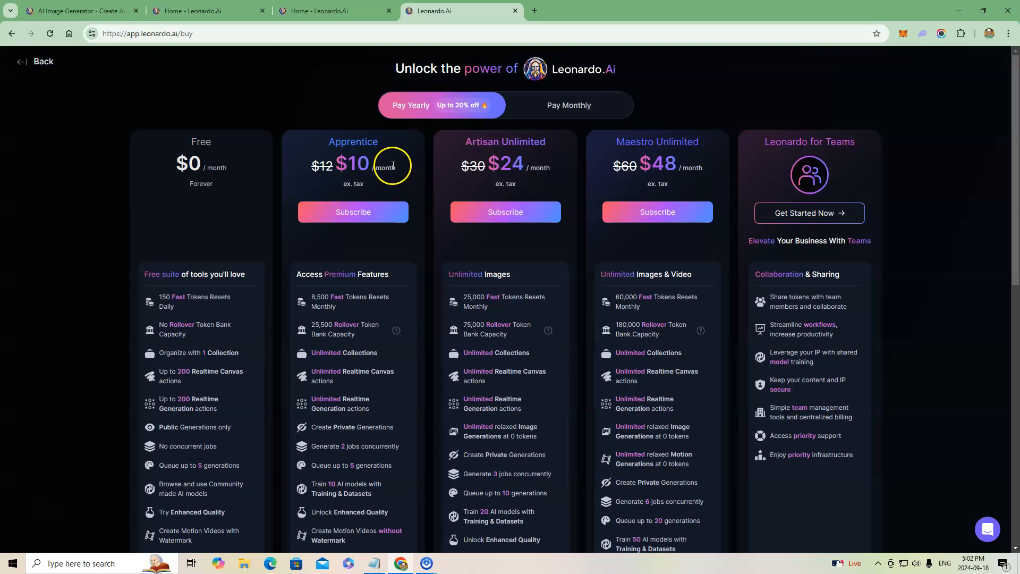
left_click(407, 111)
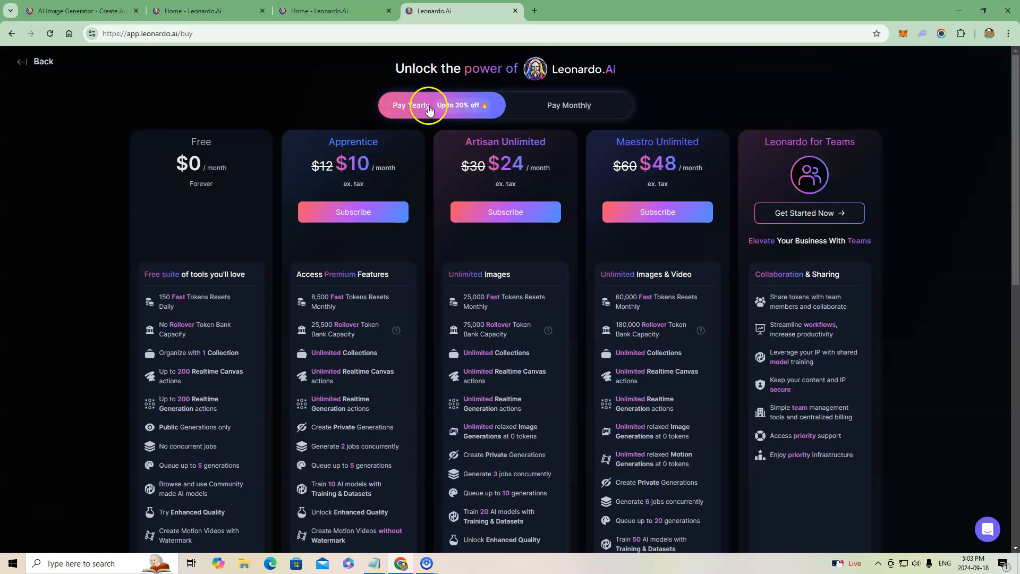
left_click(582, 106)
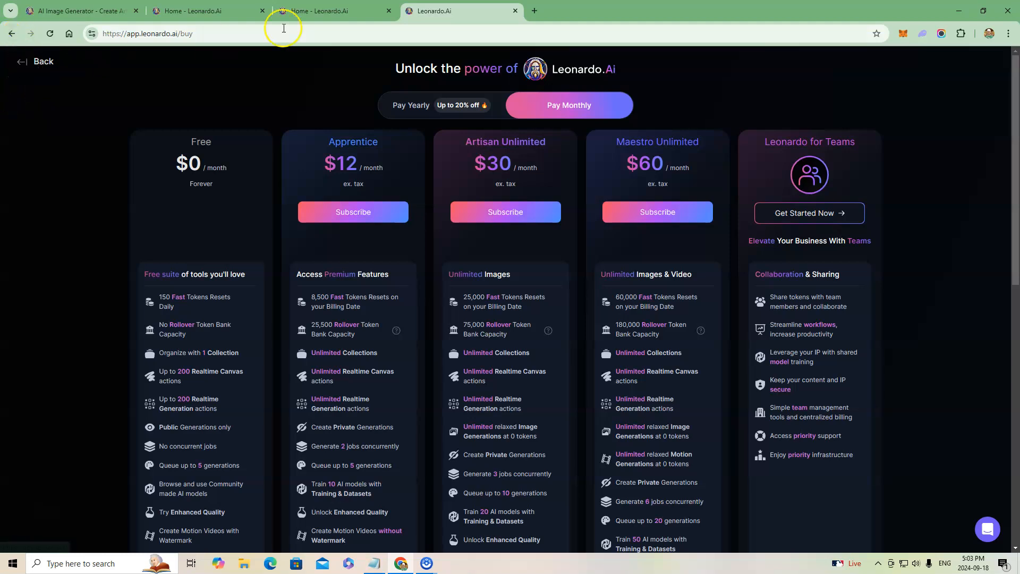
Step: Close the plans page and open the Image Creation tool from the remaining app home page
left_click(514, 10)
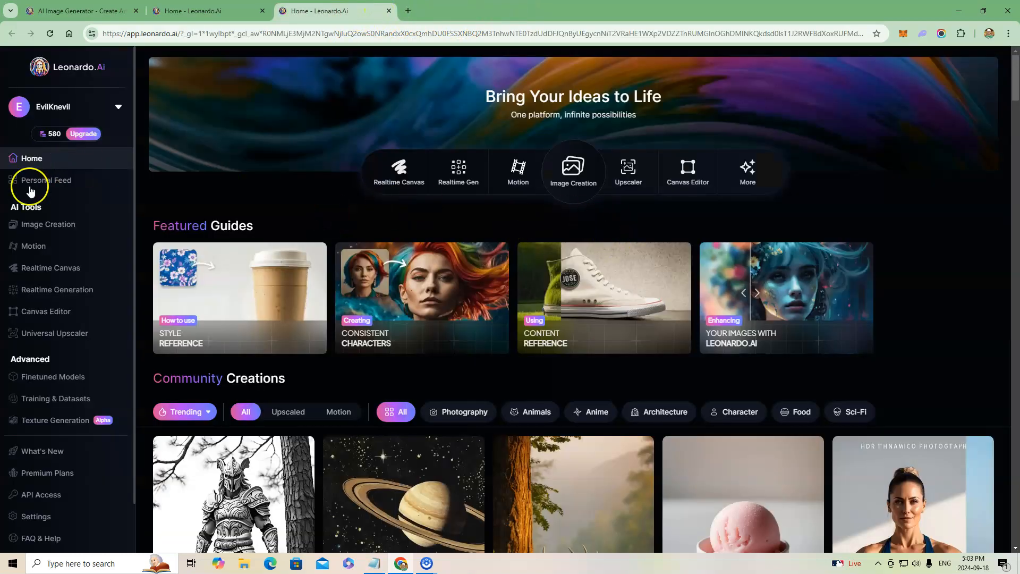
left_click(50, 223)
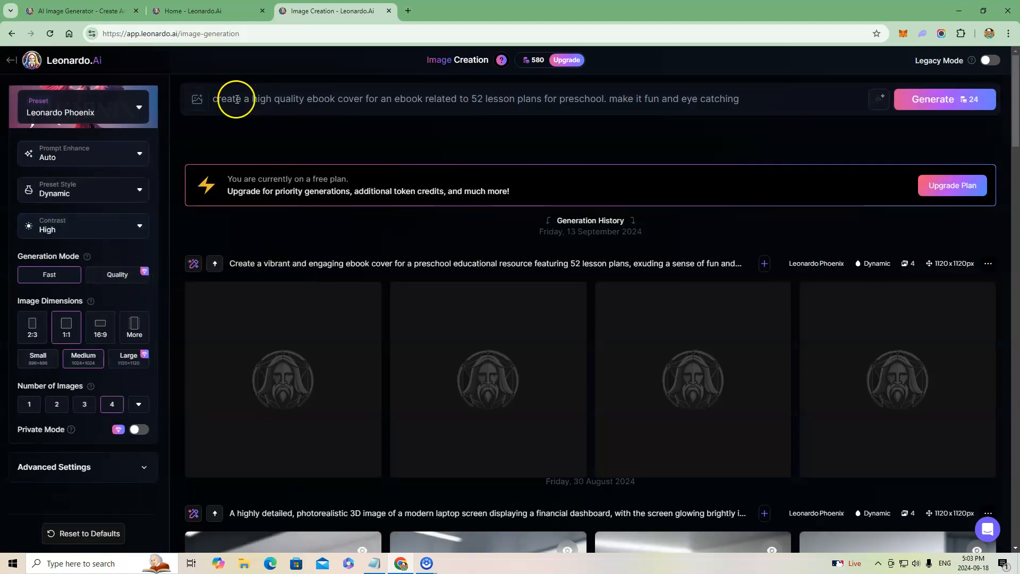
Step: Replace the existing prompt with "create a 3d box for a software relating to crypto invesating and making money from crypto currencies online."
left_click(217, 103)
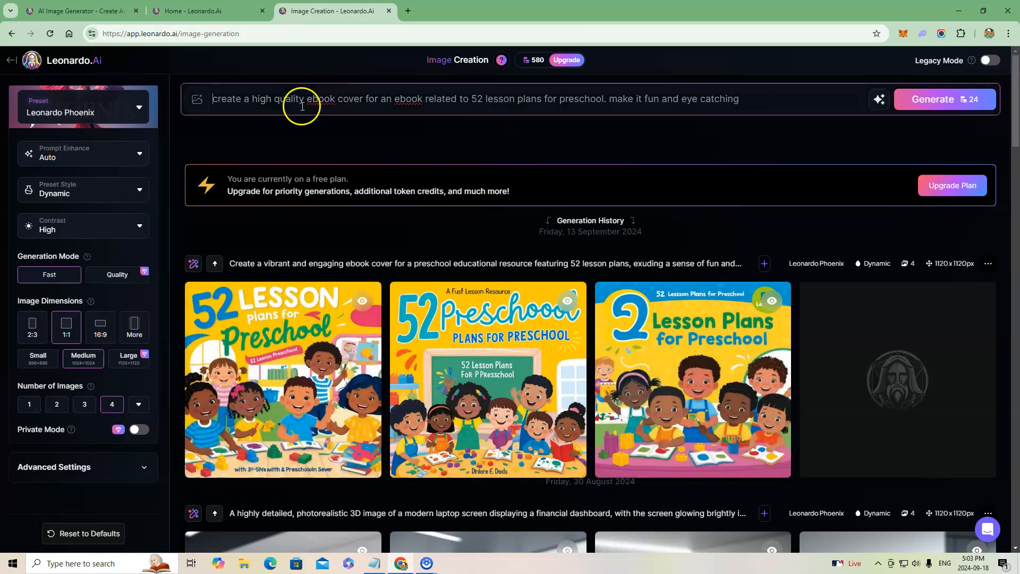
left_click_drag(741, 99, 212, 99)
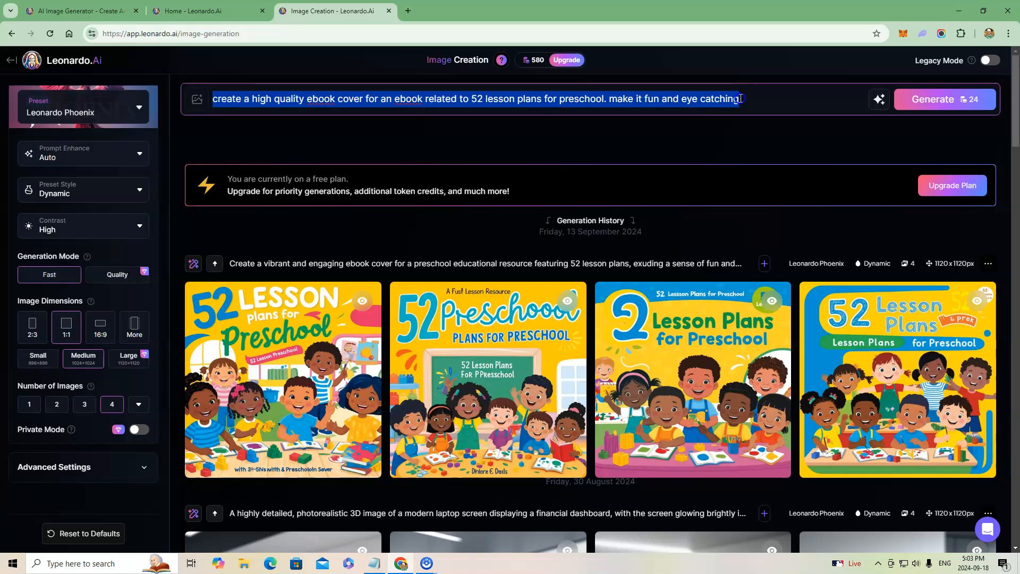
key("BackSpace")
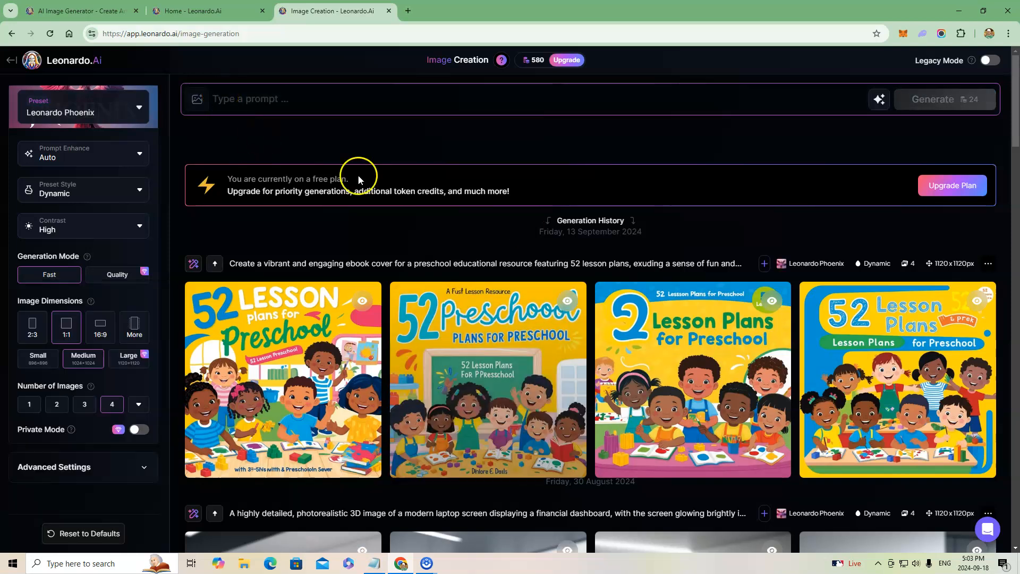
left_click(253, 97)
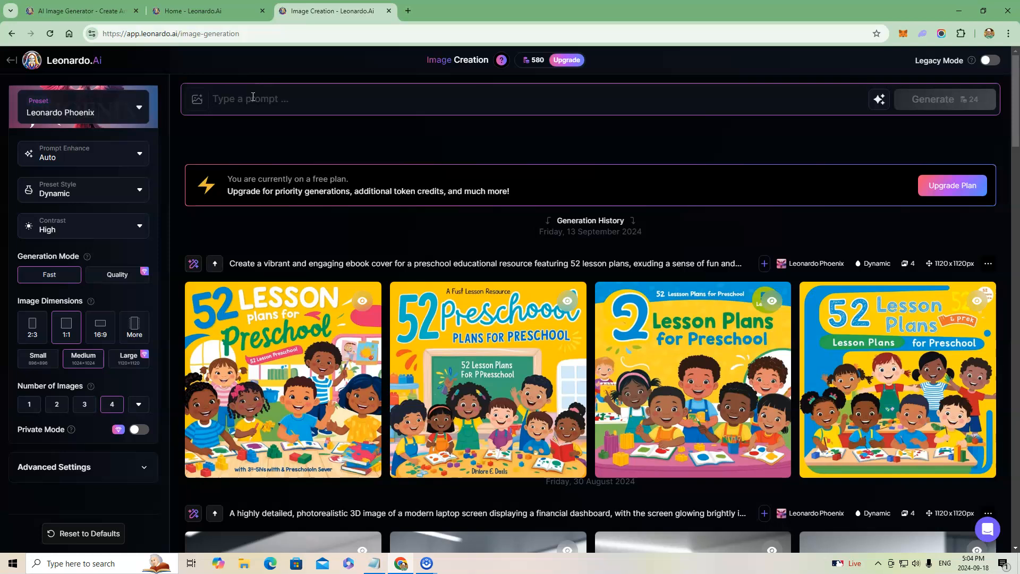
type("create a 3")
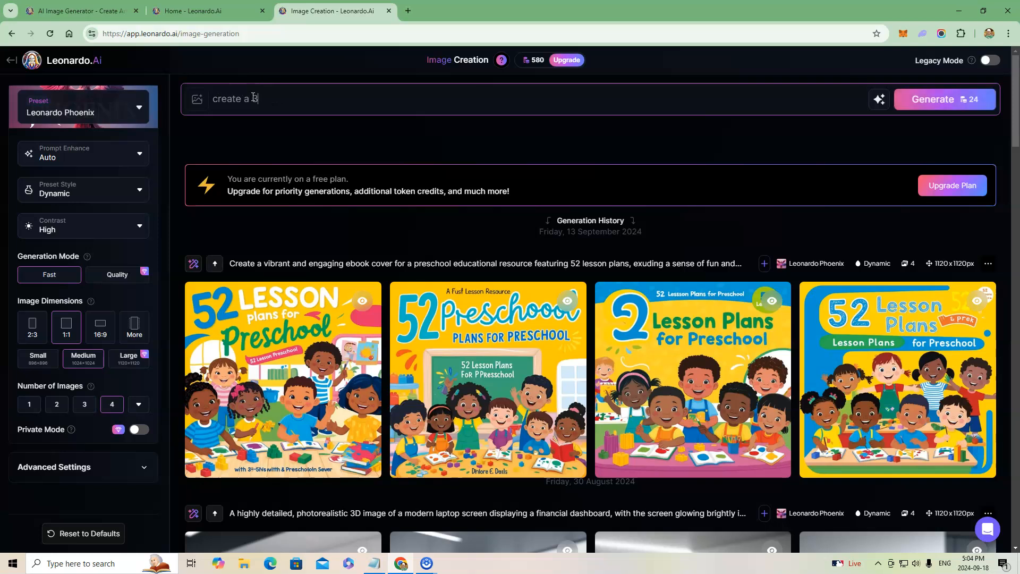
type("d box")
type("for a software relating to cr")
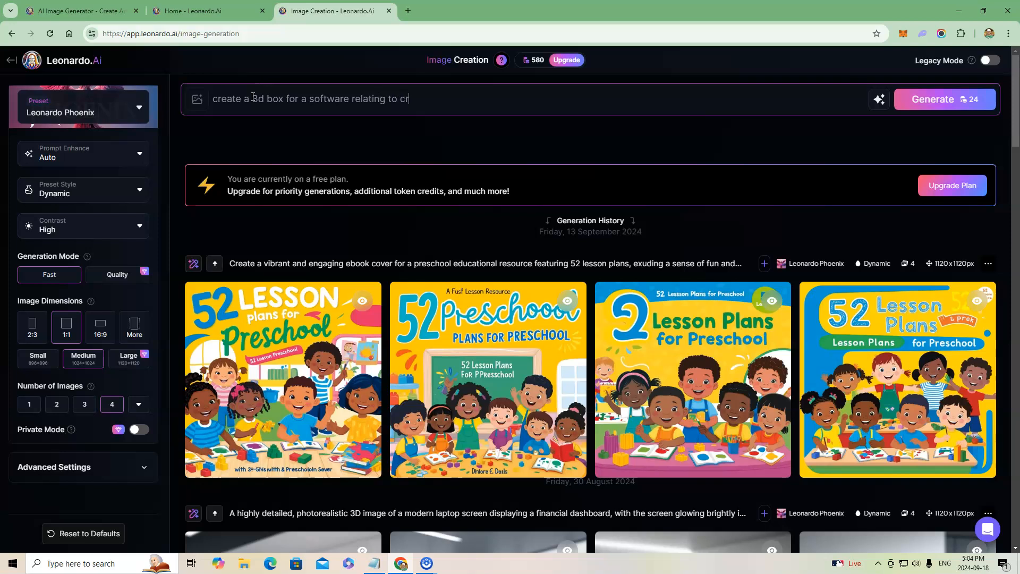
type("ypto invesating and making")
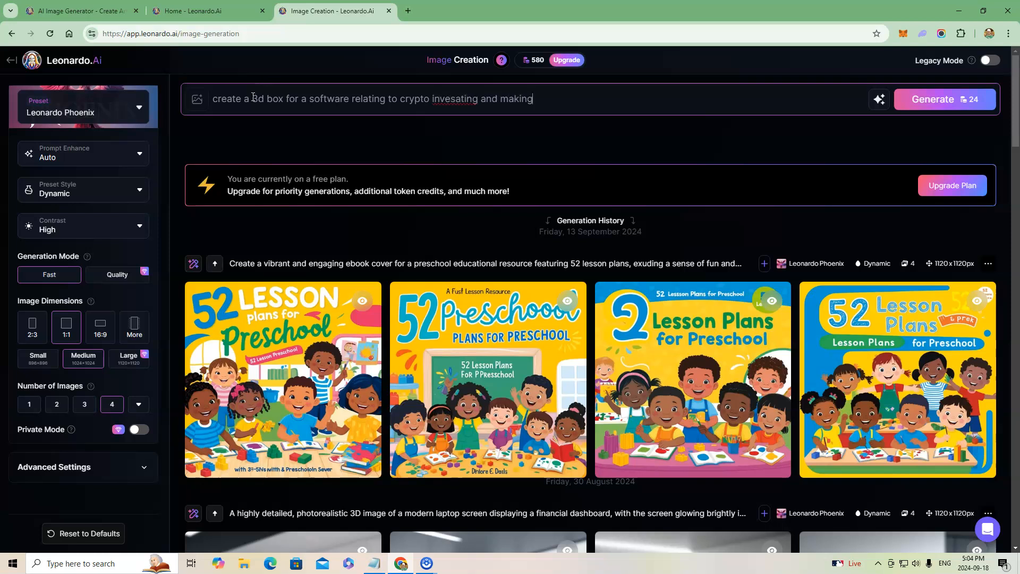
type(" money from crypto currenci")
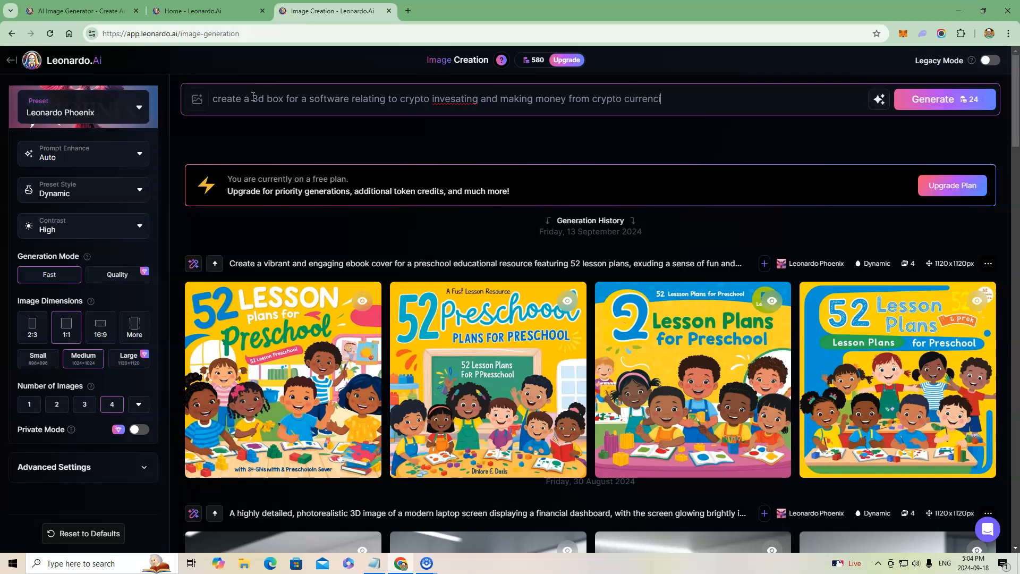
type("es online. make ")
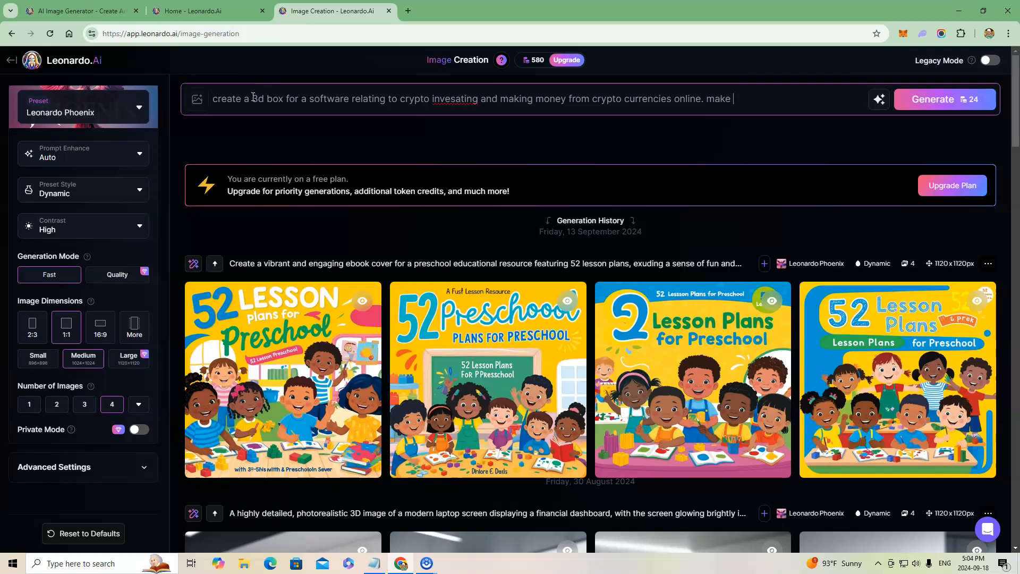
Step: Continue the prompt with "make the packing using yellow and blue with items realting to money and crypto and a graph trending upwards."
type("the packing")
type("using yellow and")
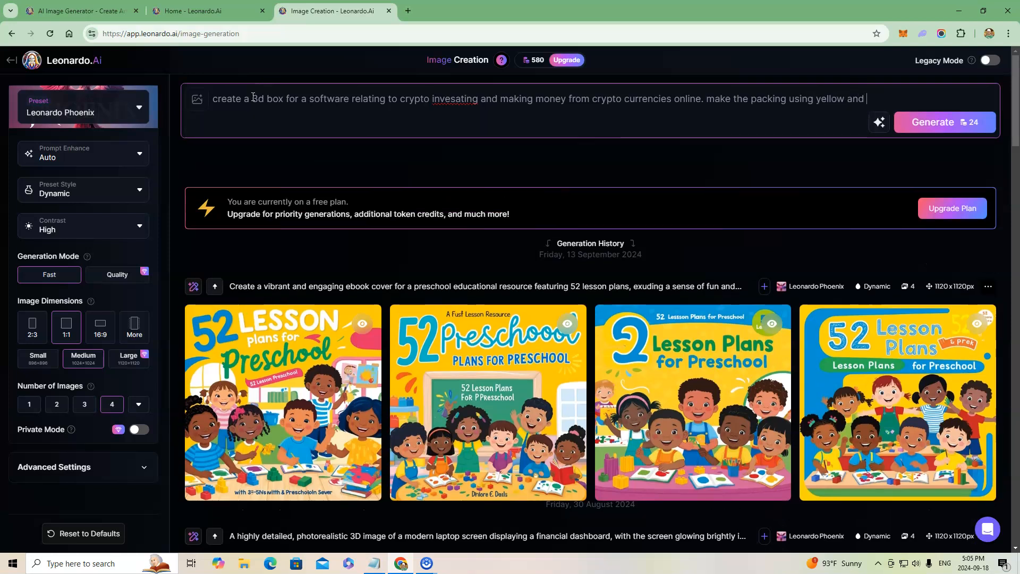
type(" blue with")
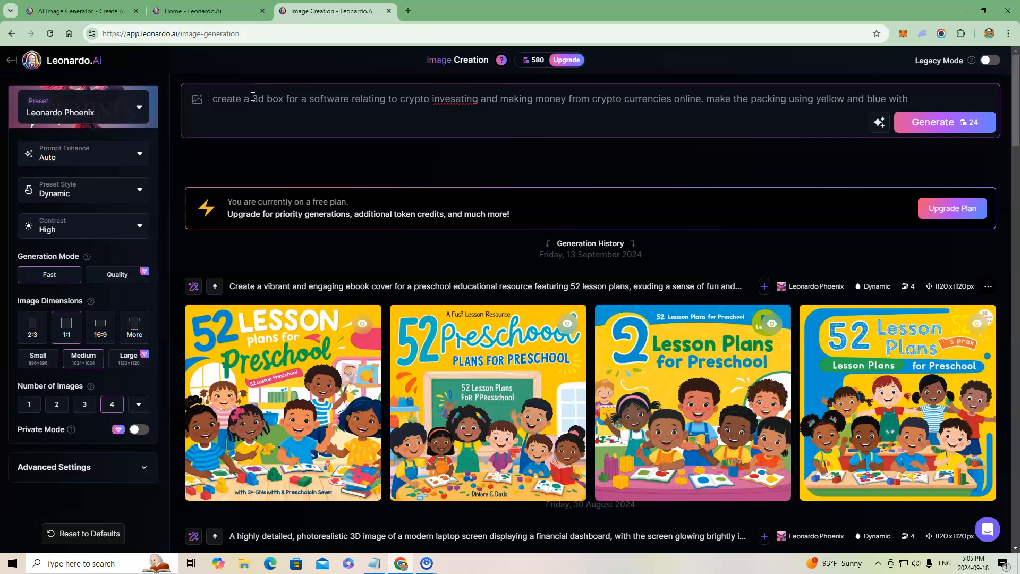
type("items realting to money")
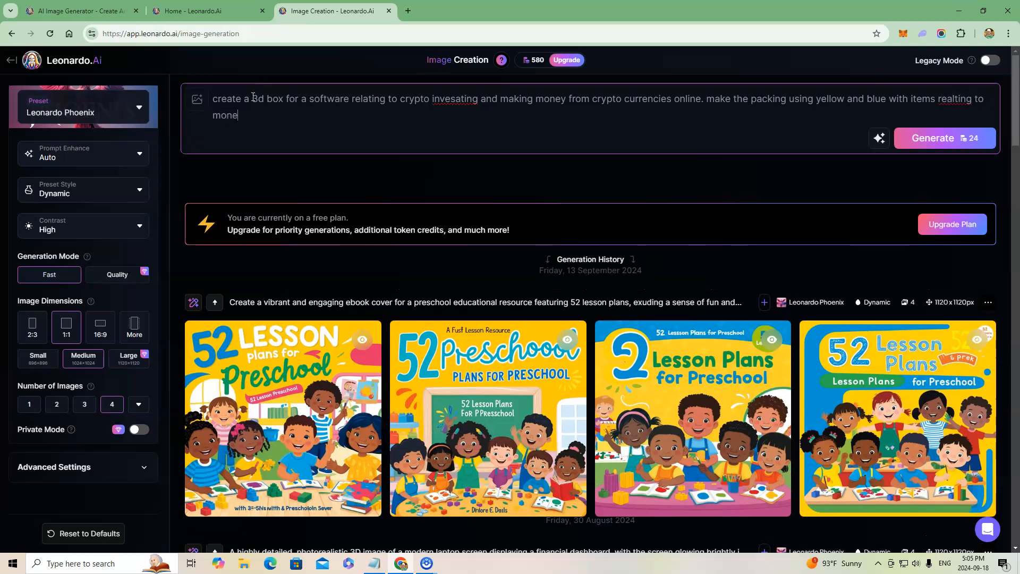
type(" and crypto and ")
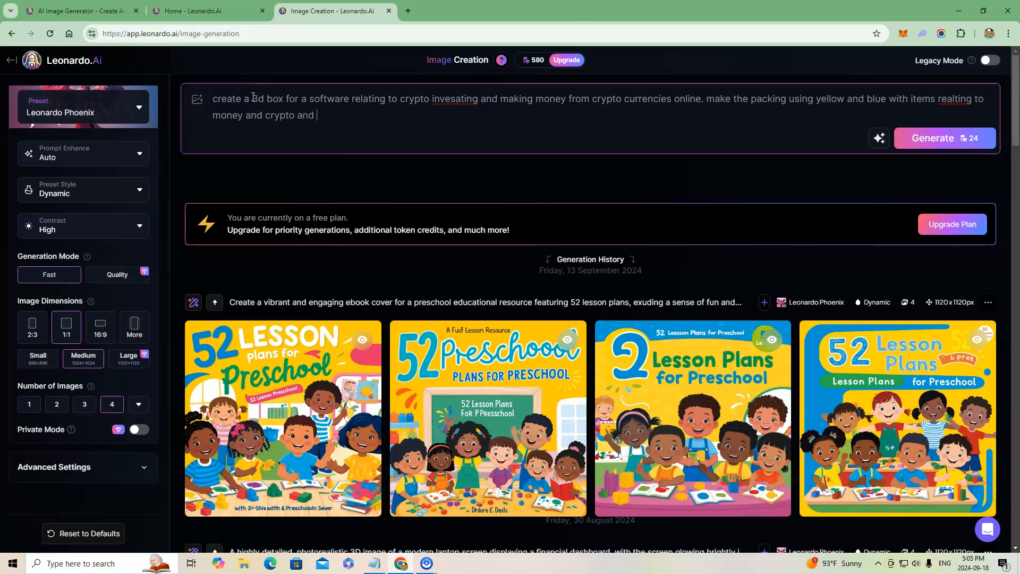
type("a graph trending upwards.")
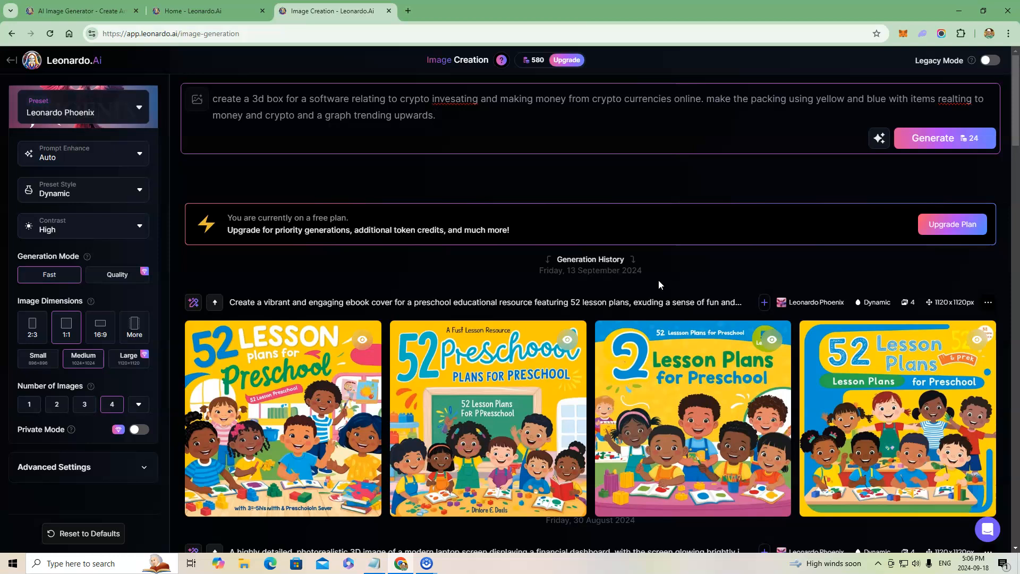
Step: Correct the misspelled word "invesating" to "investing" in the prompt
left_click(650, 285)
left_click(460, 99)
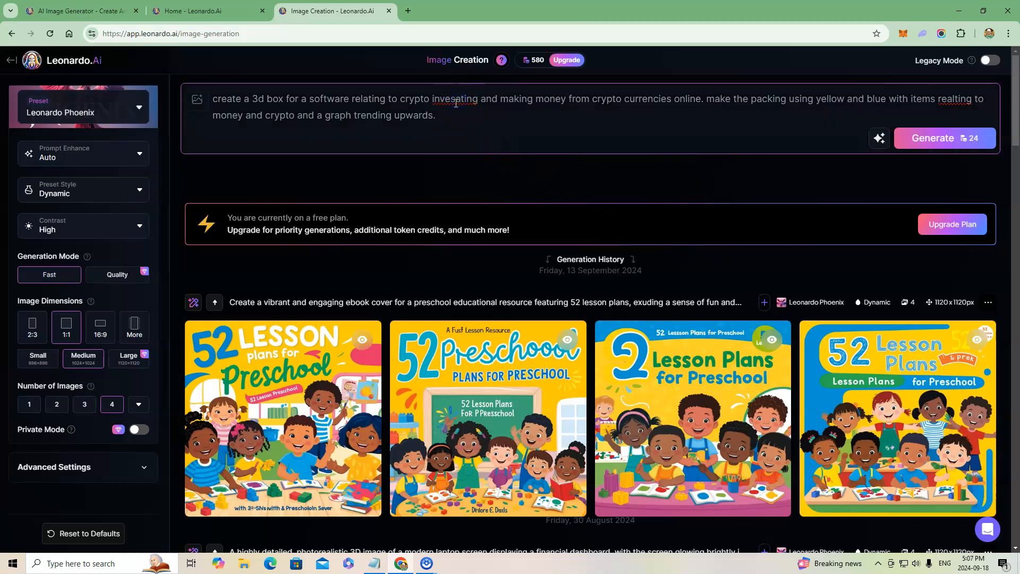
left_click(461, 99)
key("BackSpace")
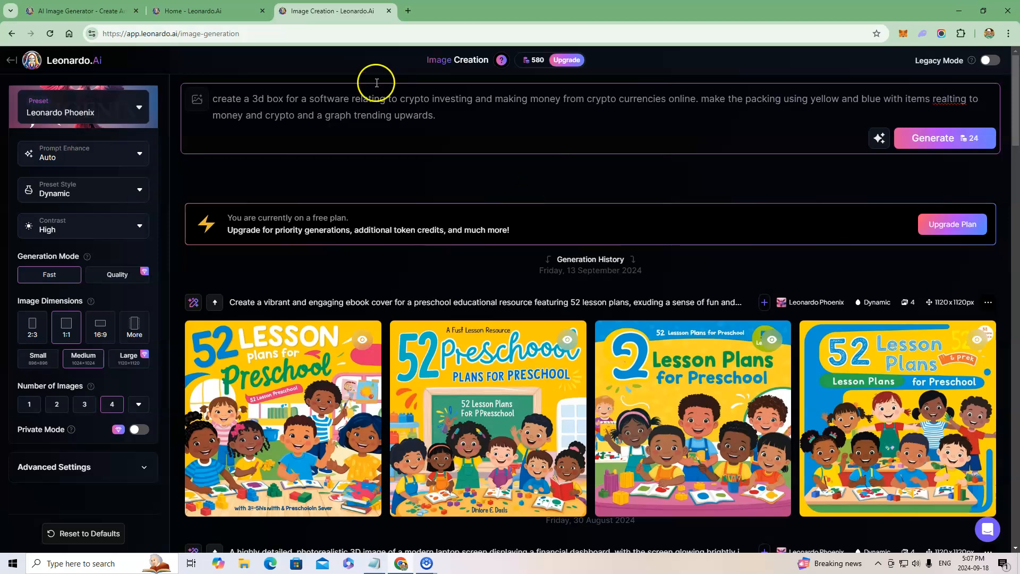
Step: Generate images of the crypto software box from the finished prompt
left_click(446, 114)
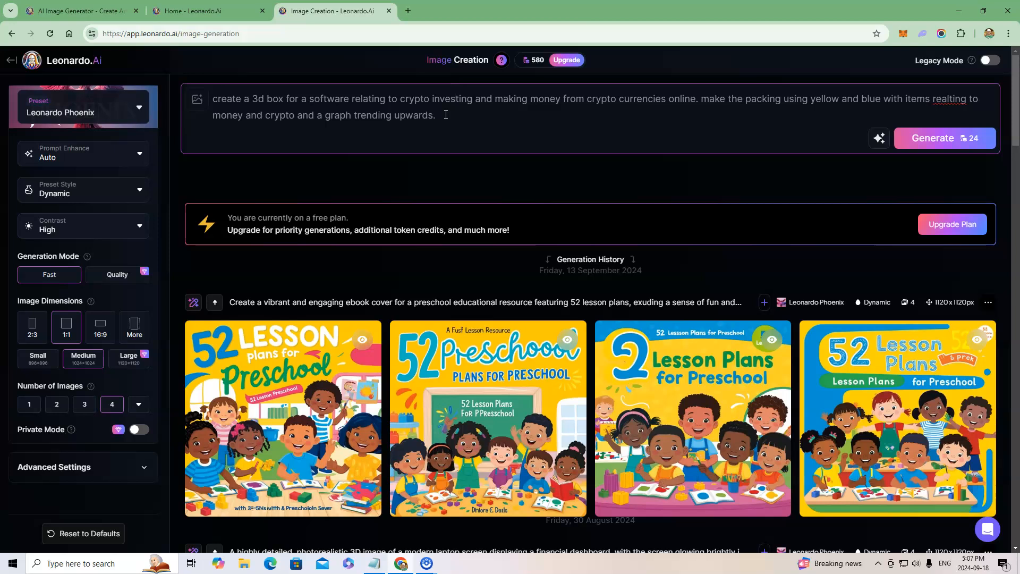
left_click(904, 138)
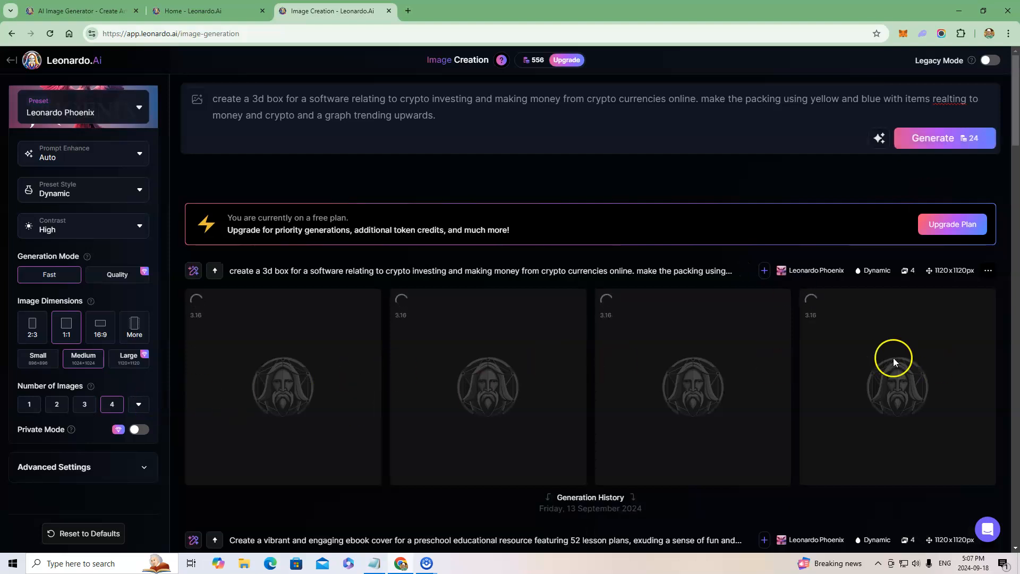
left_click(120, 409)
left_click(85, 406)
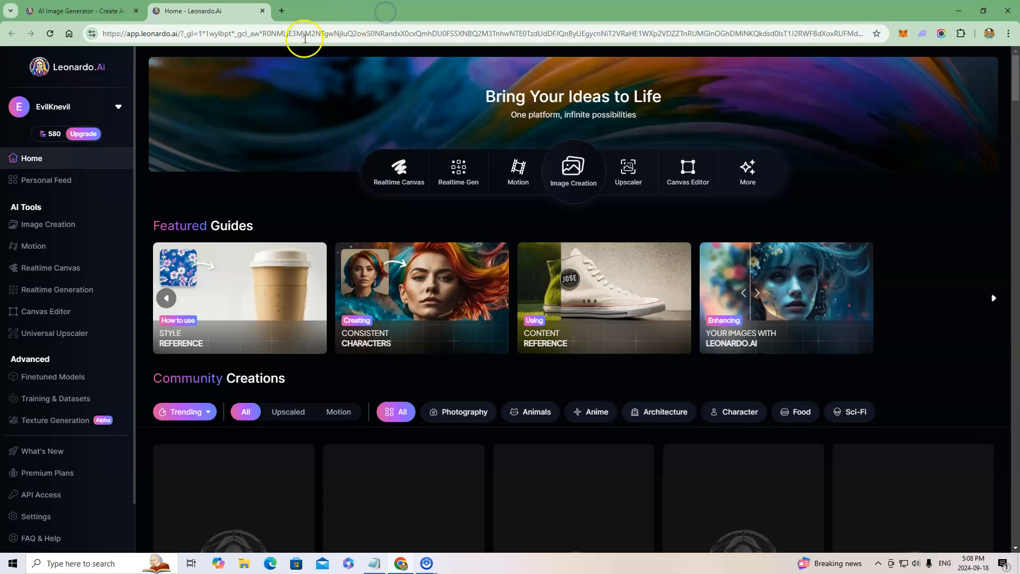
Step: Close the current Image Creation page, reopen the tool from the remaining app home page and view the generated box images
left_click(388, 11)
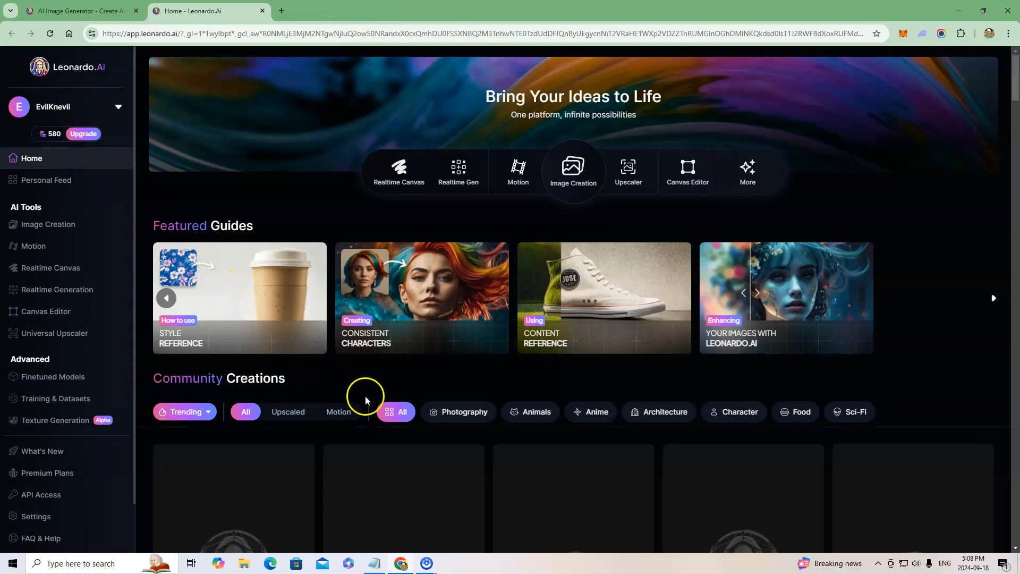
left_click(62, 226)
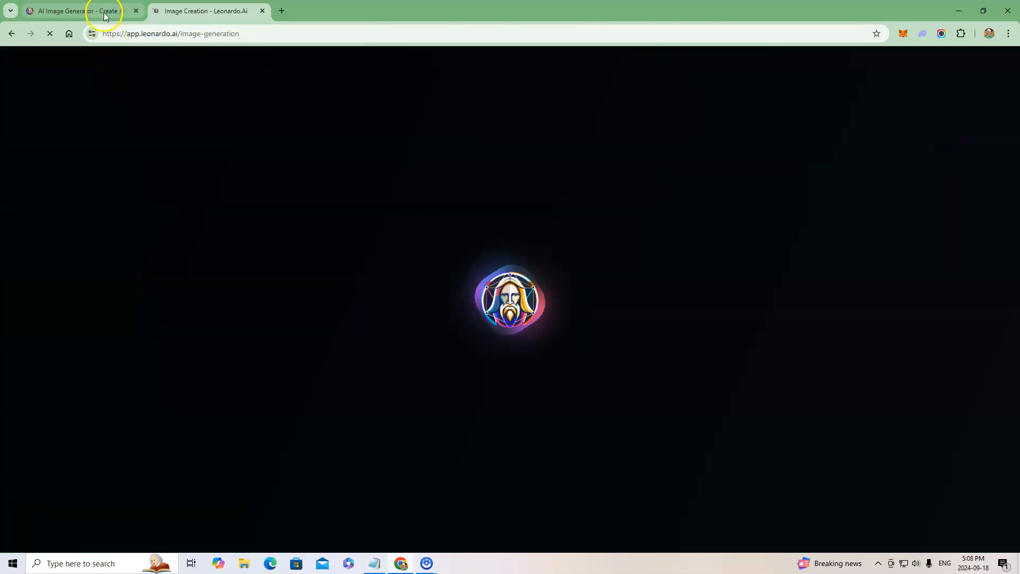
left_click(105, 15)
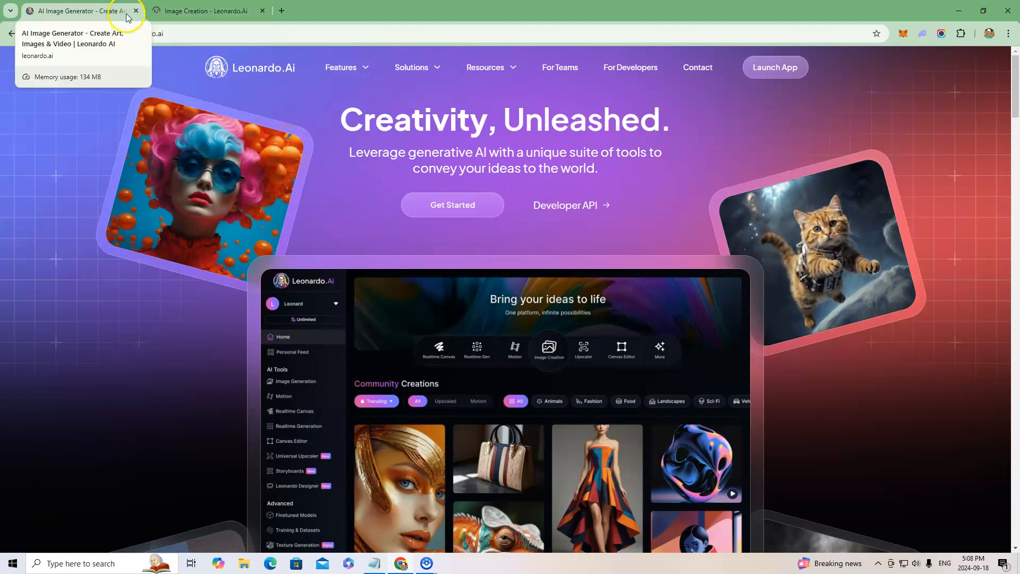
left_click(190, 11)
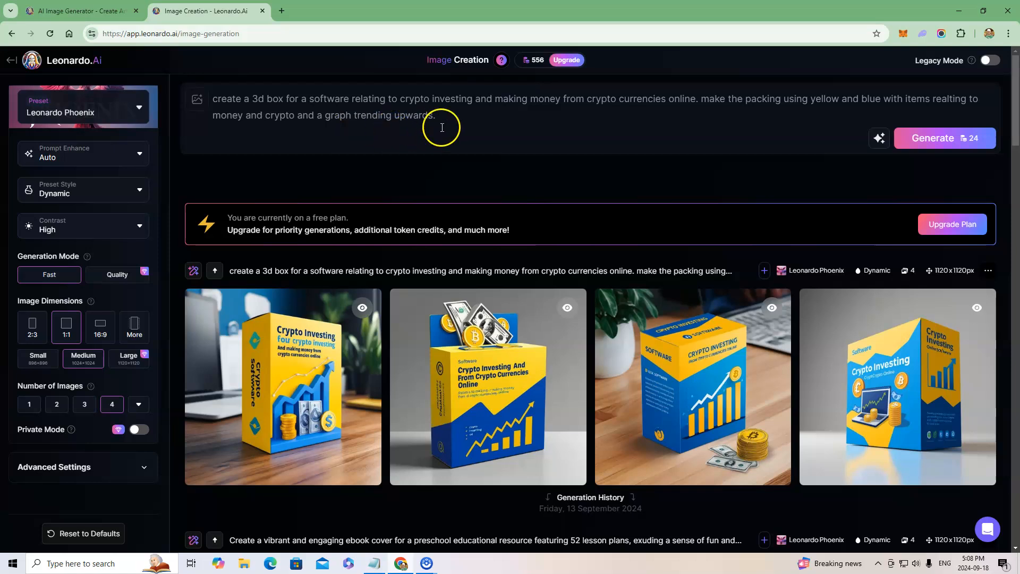
mouse_move(265, 312)
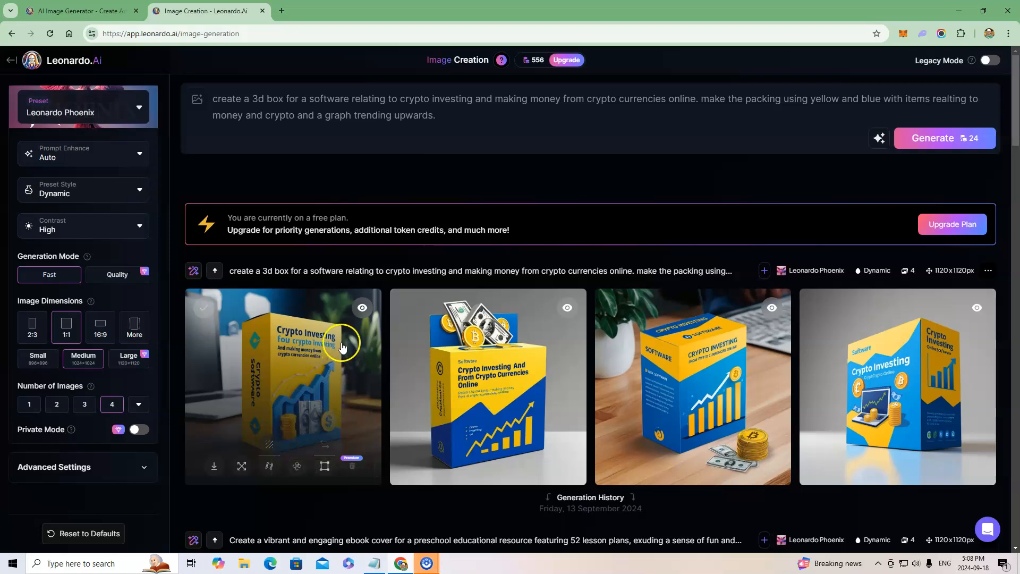
Step: Examine the four generated crypto software box images and compare them with the prompt and the earlier preschool ebook covers in the generation history
mouse_move(476, 447)
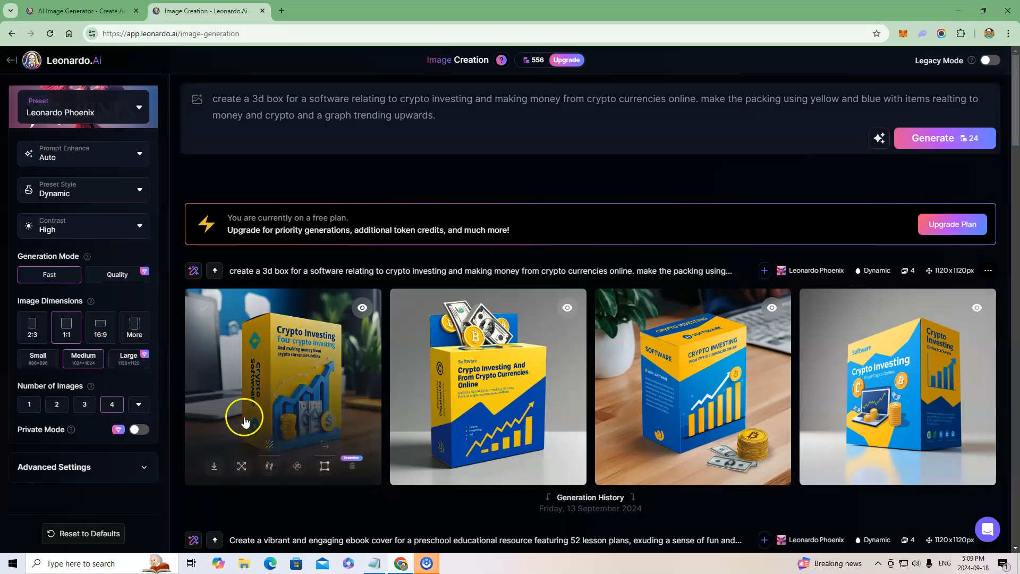
scroll(371, 330, "down", 2)
scroll(372, 319, "up", 3)
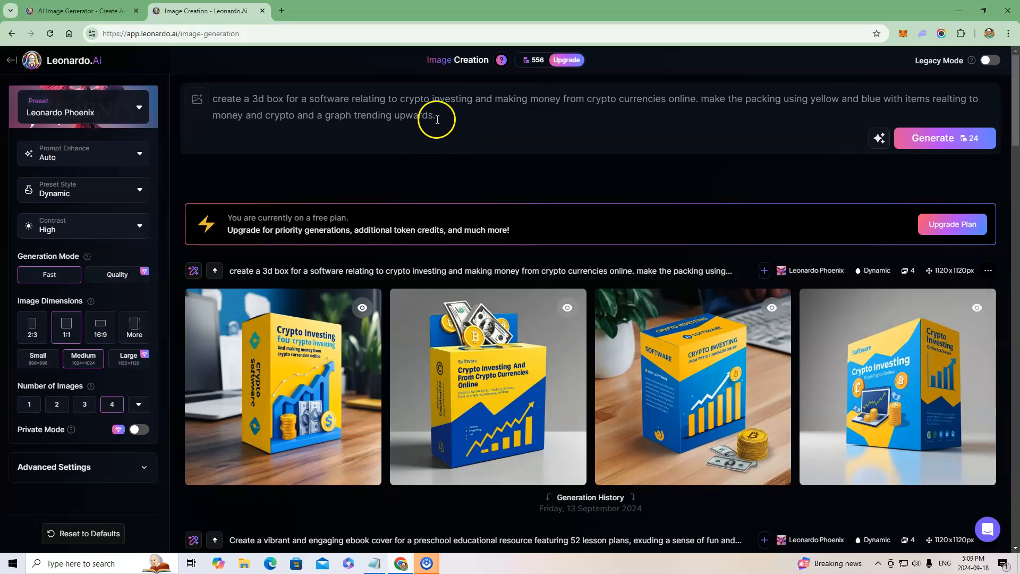
mouse_move(519, 387)
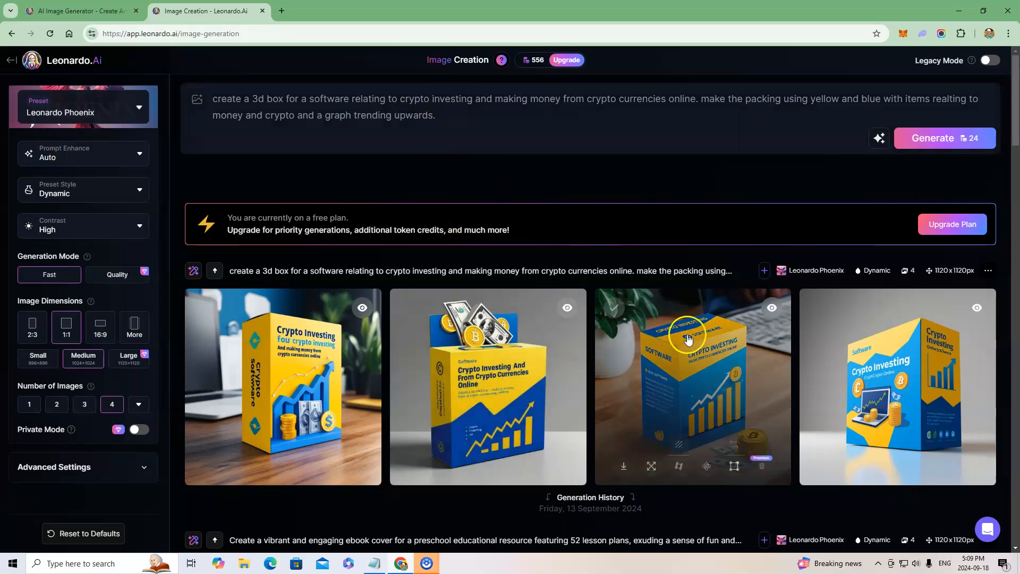
scroll(685, 340, "down", 2)
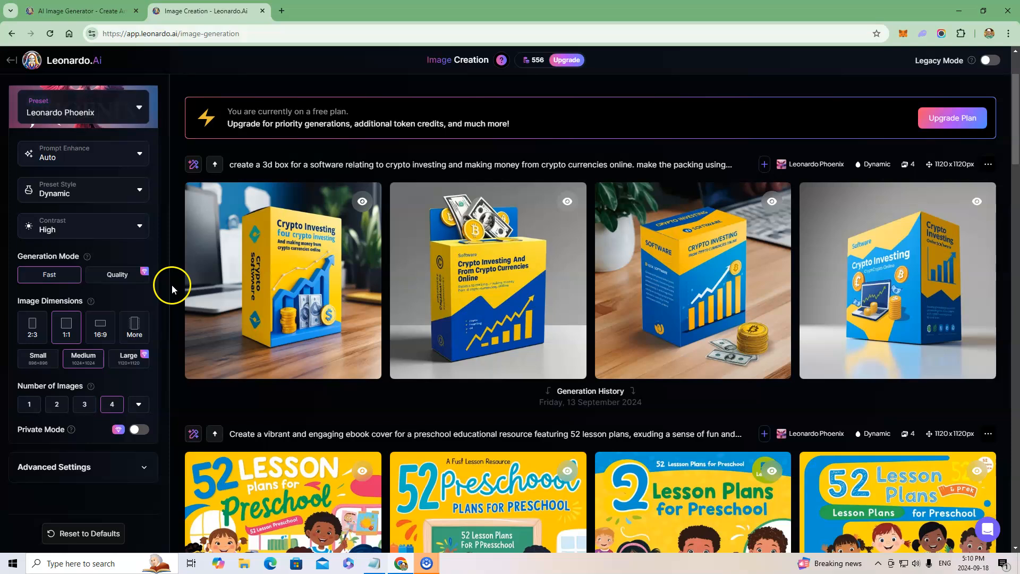
scroll(171, 288, "down", 1)
scroll(173, 288, "up", 3)
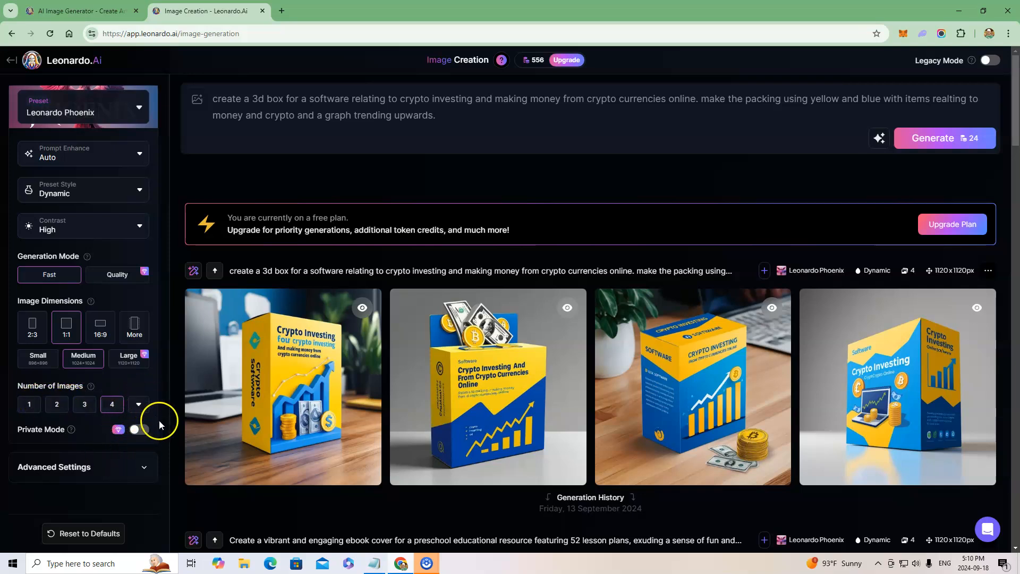
scroll(212, 356, "down", 1)
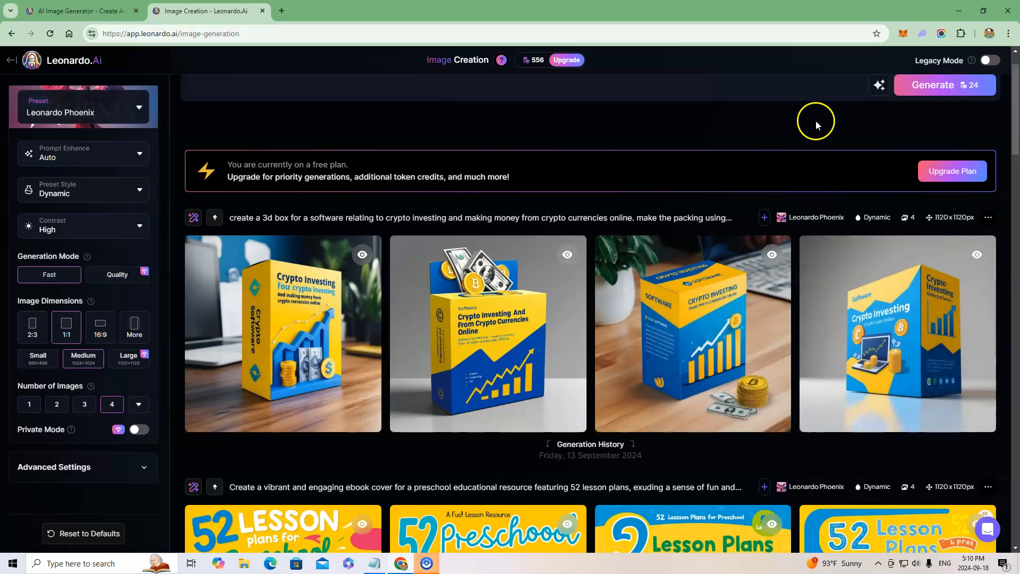
scroll(664, 130, "up", 1)
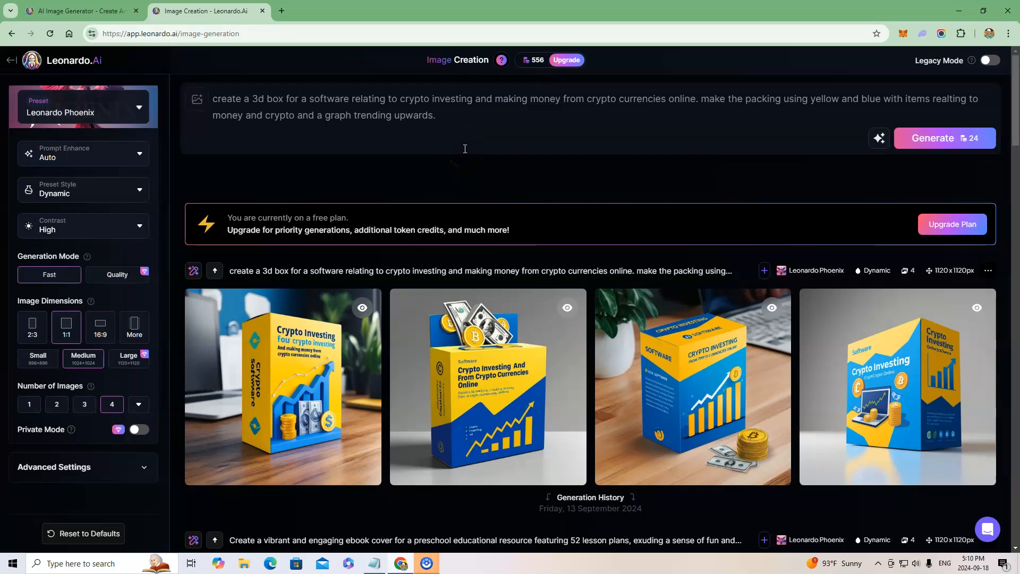
mouse_move(326, 349)
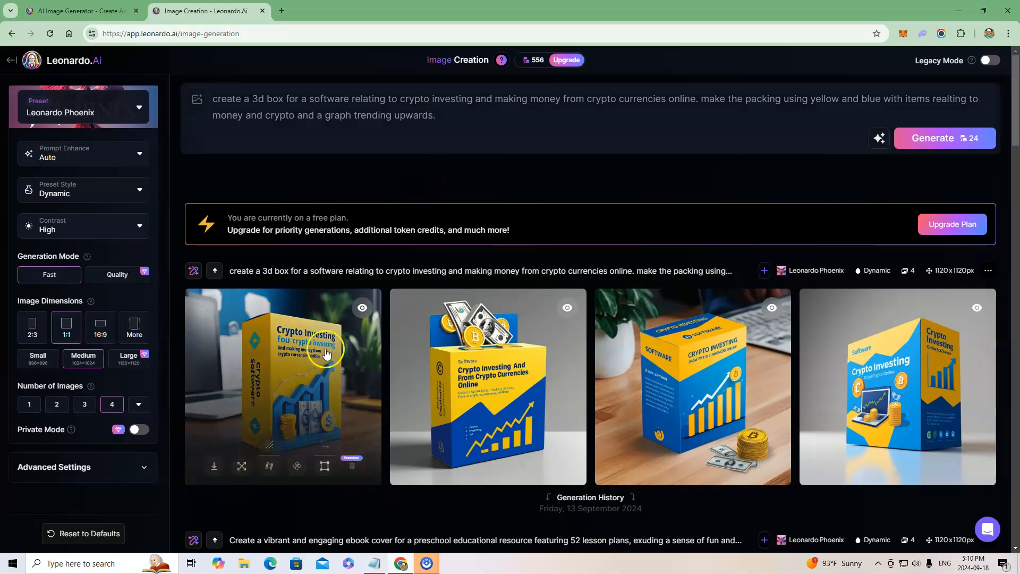